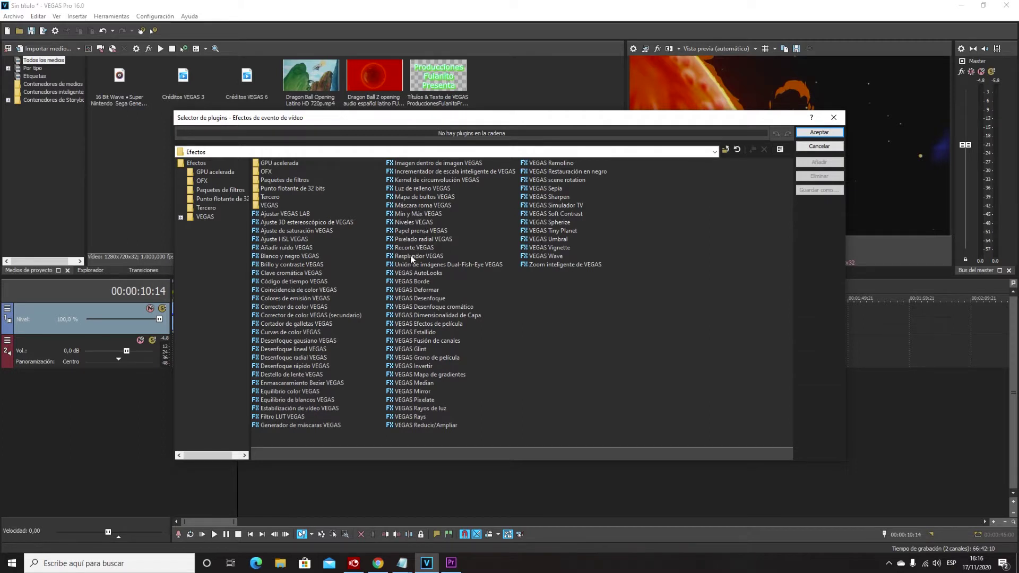
- Add the VEGAS Deformar effect to the Dragon Ball Opening clip with amount 0, horizontal shear 0.496, and left and right curves at -1
double_click(422, 289)
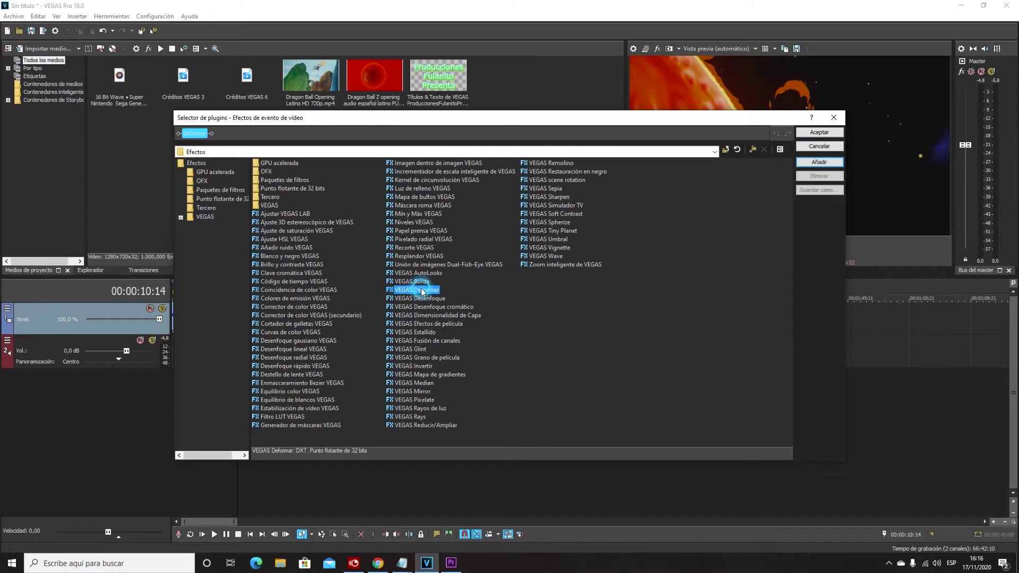
left_click(799, 134)
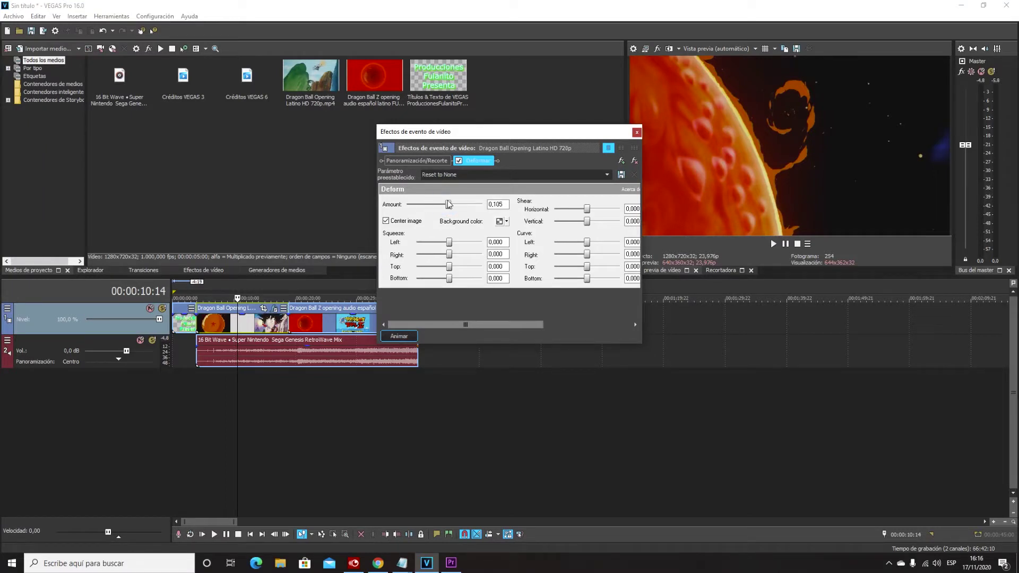
left_click(215, 536)
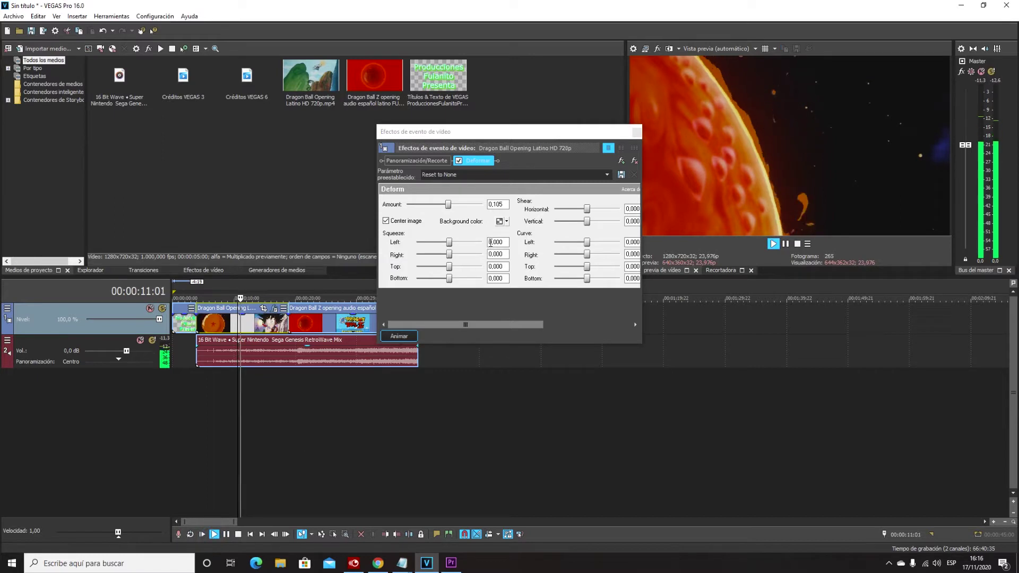
mouse_move(452, 207)
left_mouse_down()
mouse_move(417, 208)
mouse_move(447, 210)
left_mouse_up()
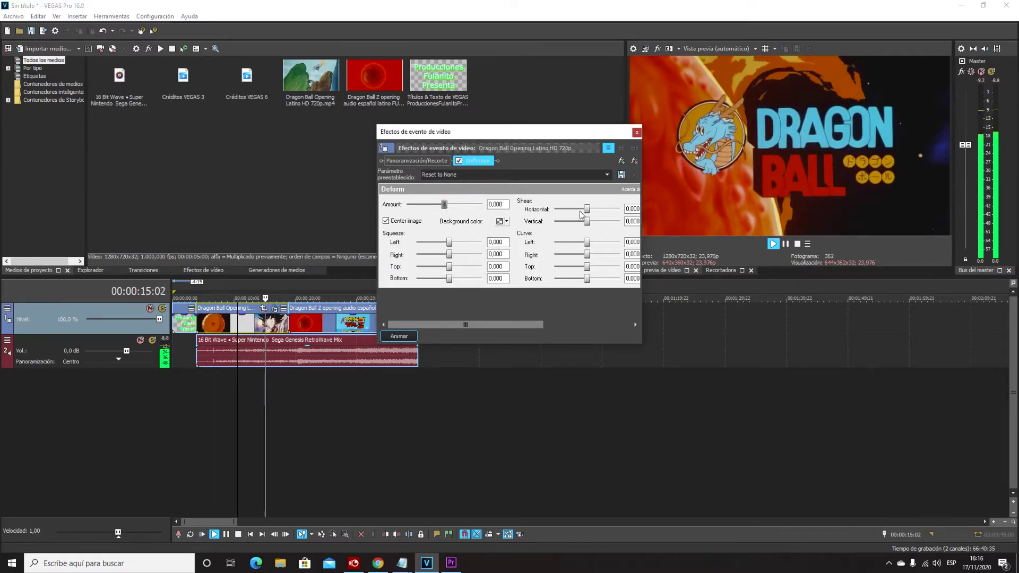
left_click_drag(586, 209, 554, 255)
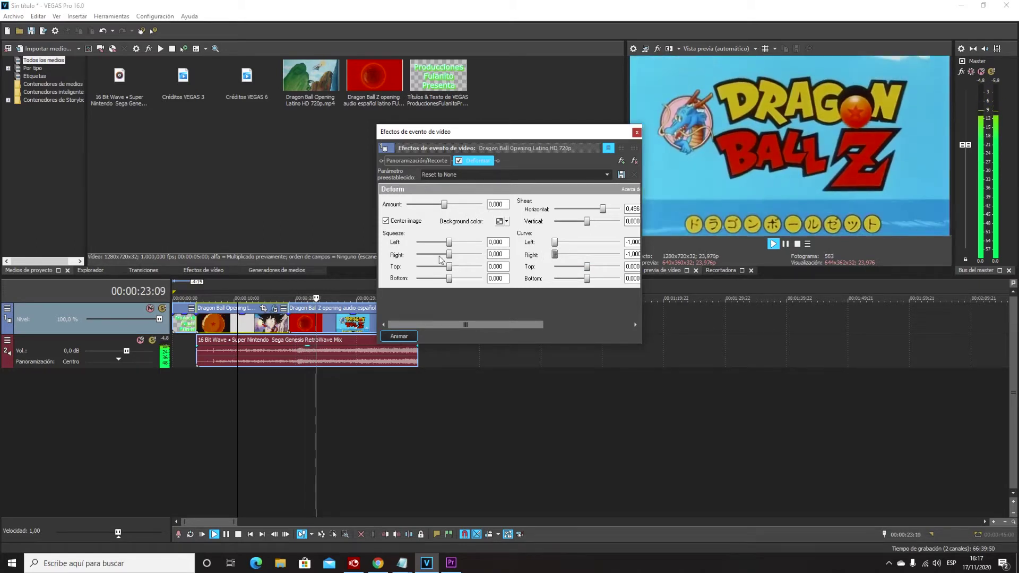
- Remove the Deformar effect from the Dragon Ball Opening clip and stop playback
left_click(633, 161)
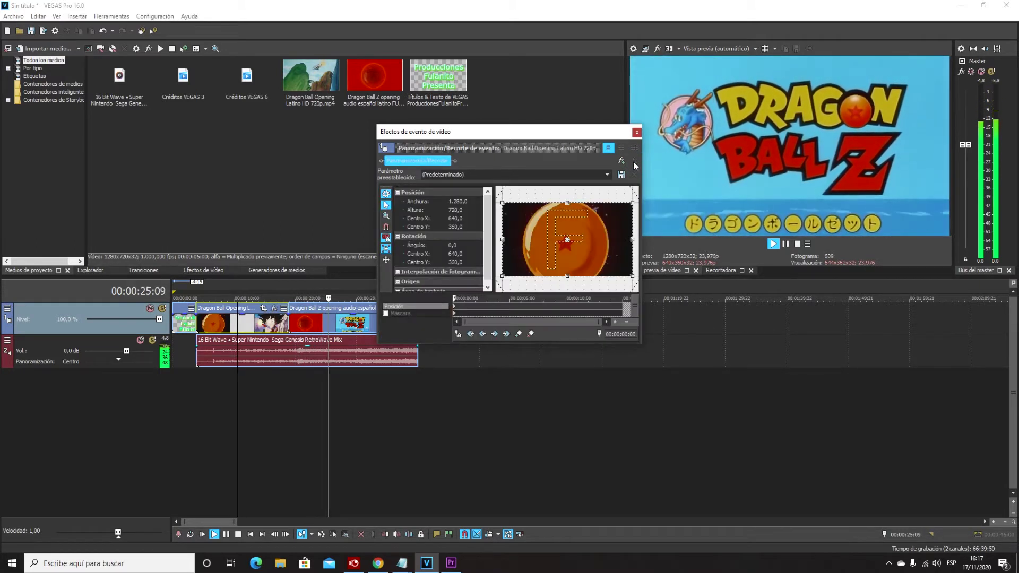
left_click(636, 132)
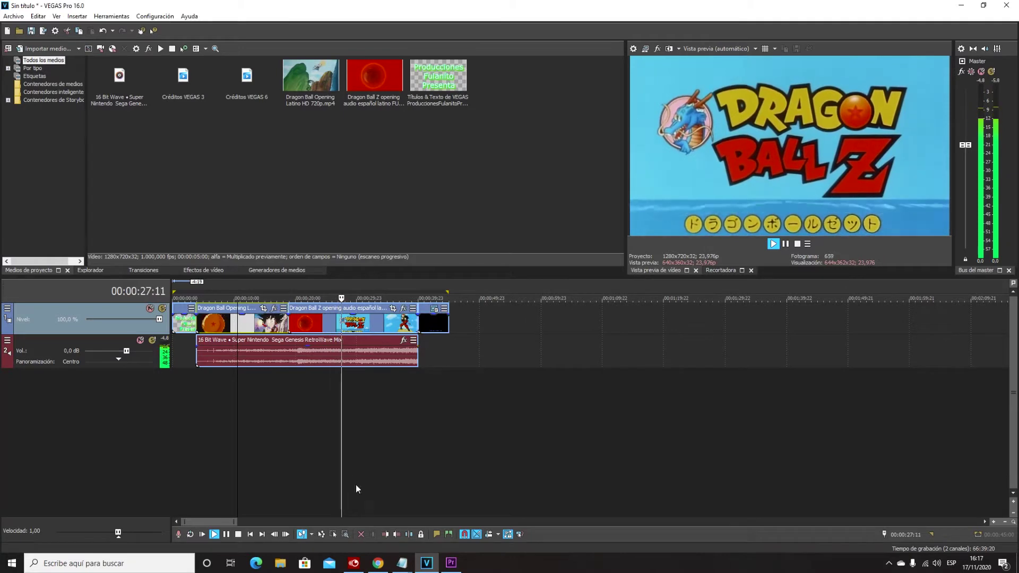
left_click(238, 534)
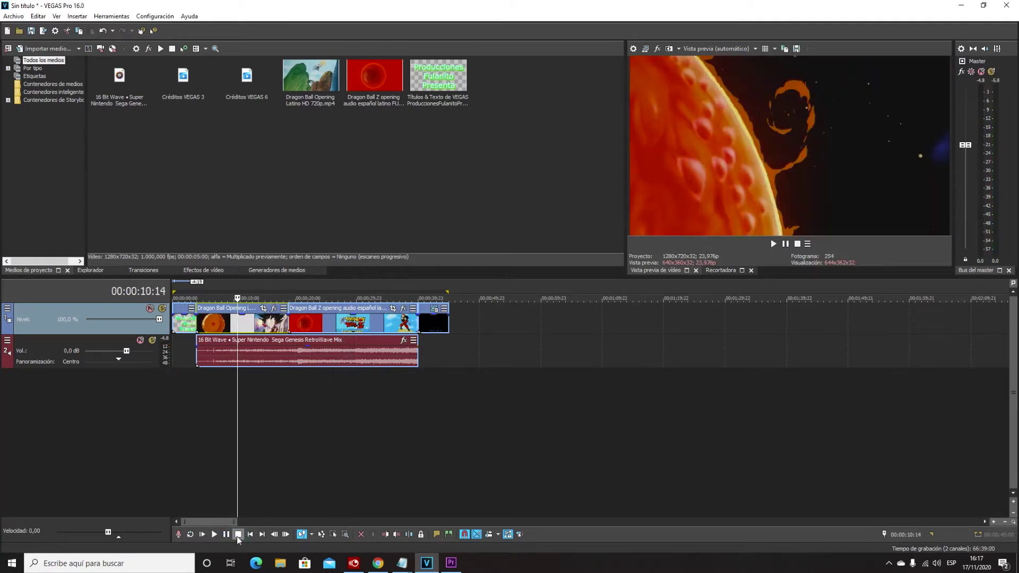
- Add the VEGAS Remolino effect to the Dragon Ball Opening clip
left_click(272, 309)
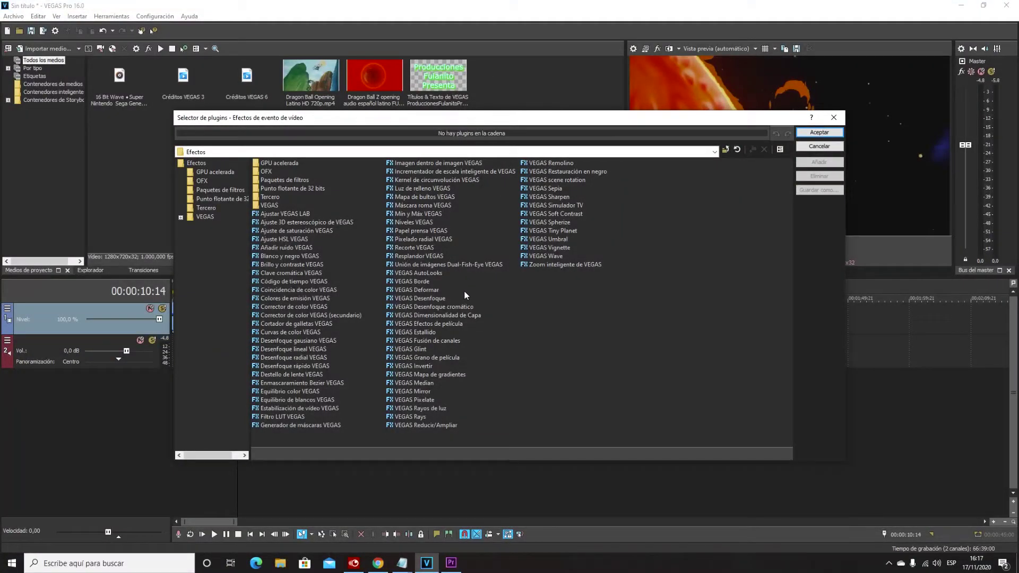
double_click(559, 165)
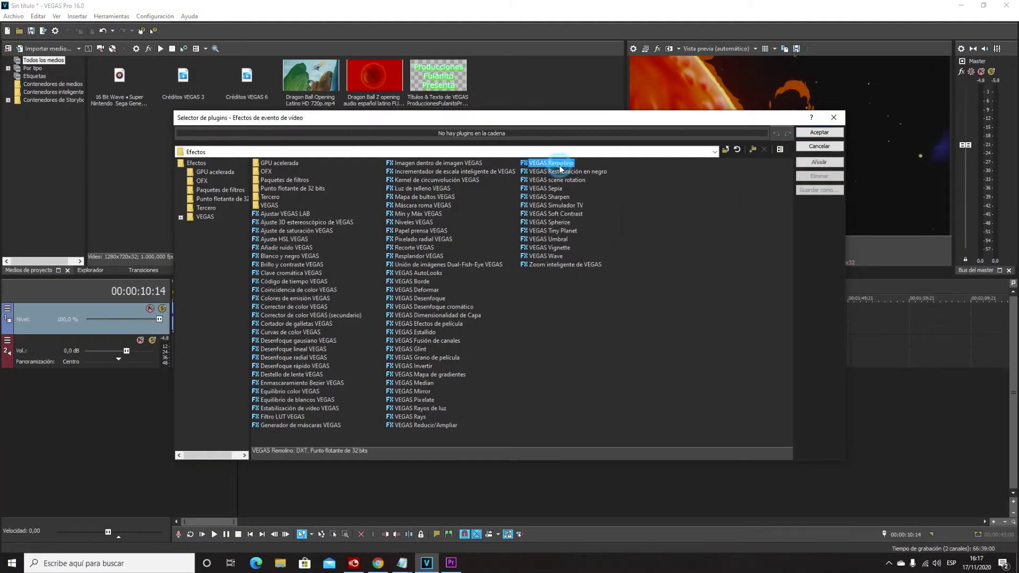
left_click(819, 134)
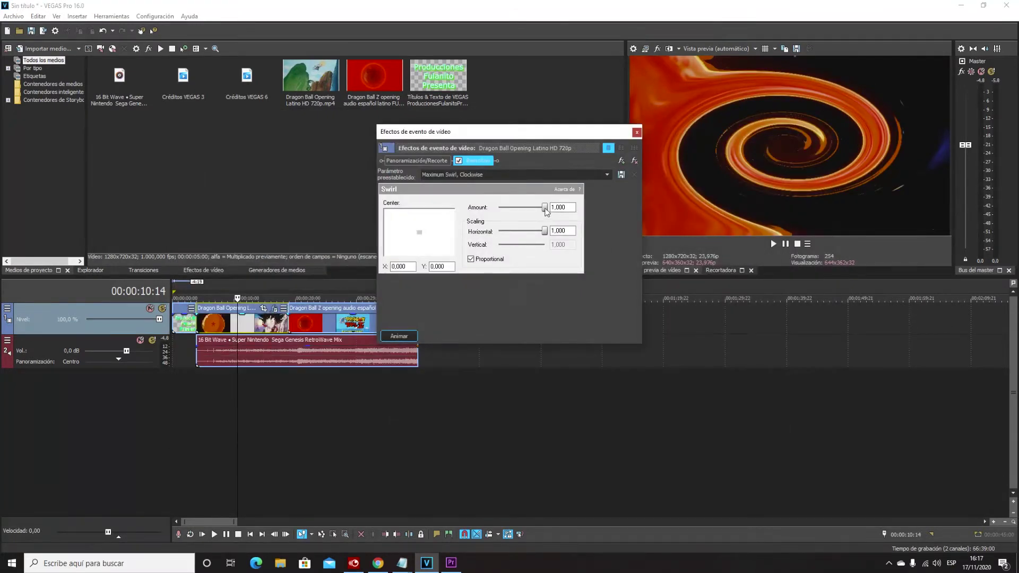
- Preview the swirl at different strengths, ending with amount 0.457 and proportional scaling 0.598
mouse_move(544, 207)
left_mouse_down()
mouse_move(512, 211)
mouse_move(526, 213)
left_mouse_up()
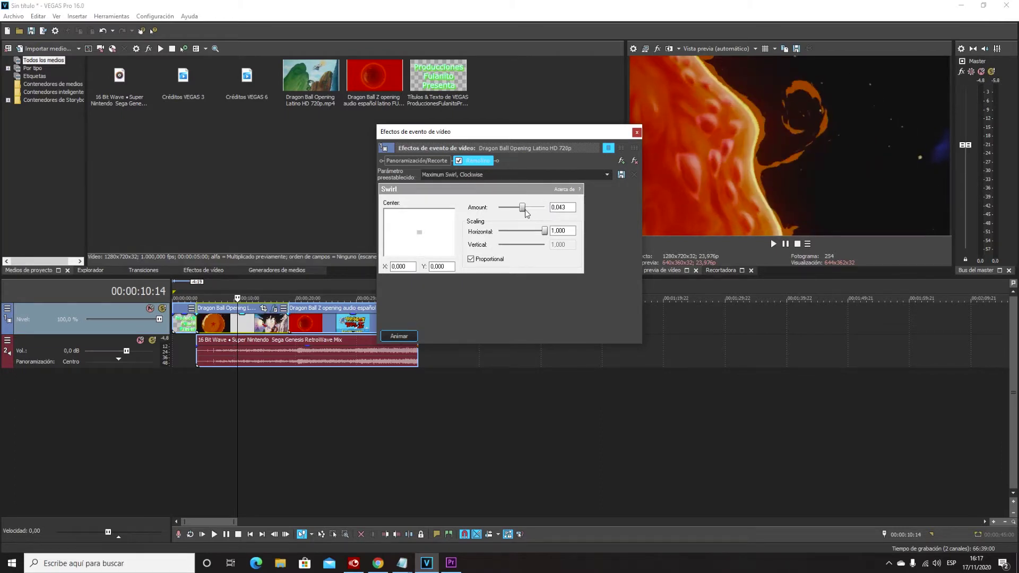
left_click(215, 534)
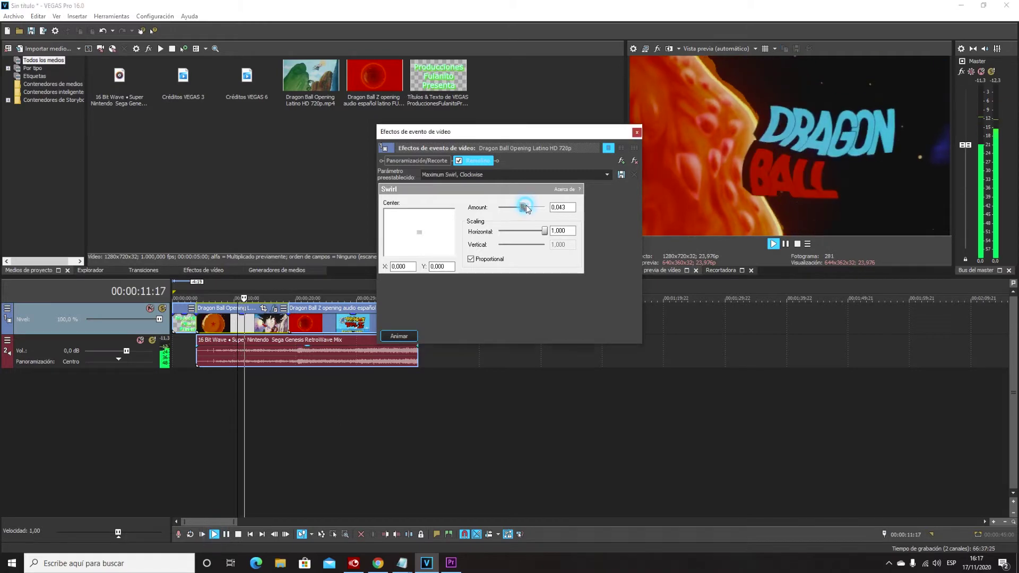
left_click_drag(518, 210, 520, 232)
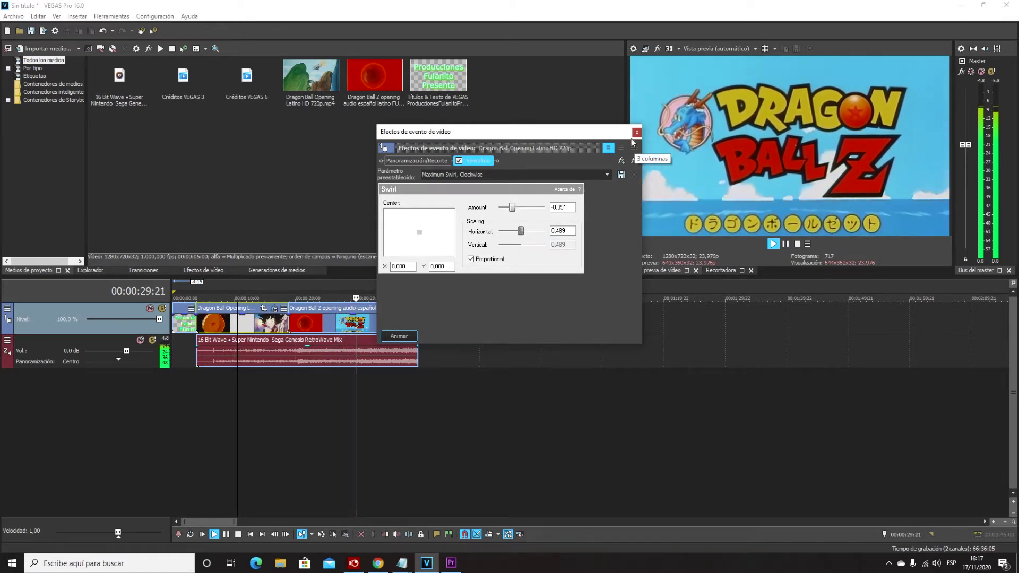
key("space")
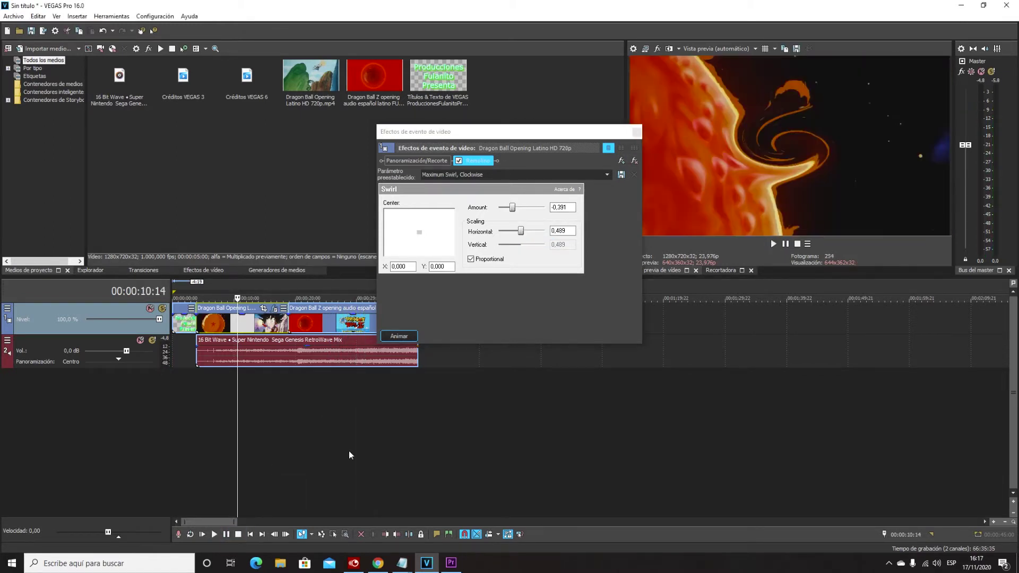
mouse_move(521, 230)
left_mouse_down()
mouse_move(507, 236)
mouse_move(526, 211)
mouse_move(525, 236)
left_mouse_up()
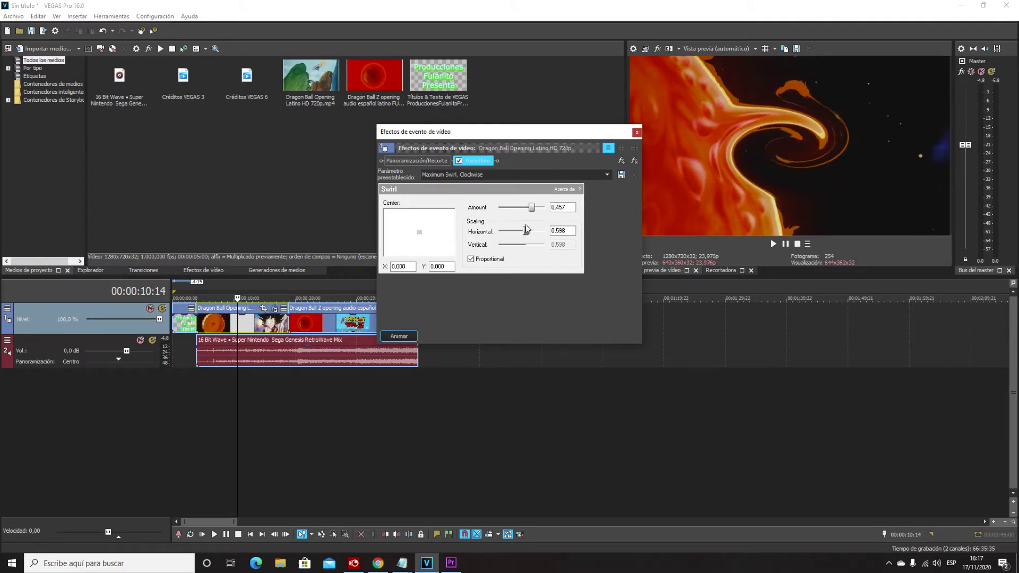
- Remove the Remolino effect from the clip and close its effect settings
left_click(633, 160)
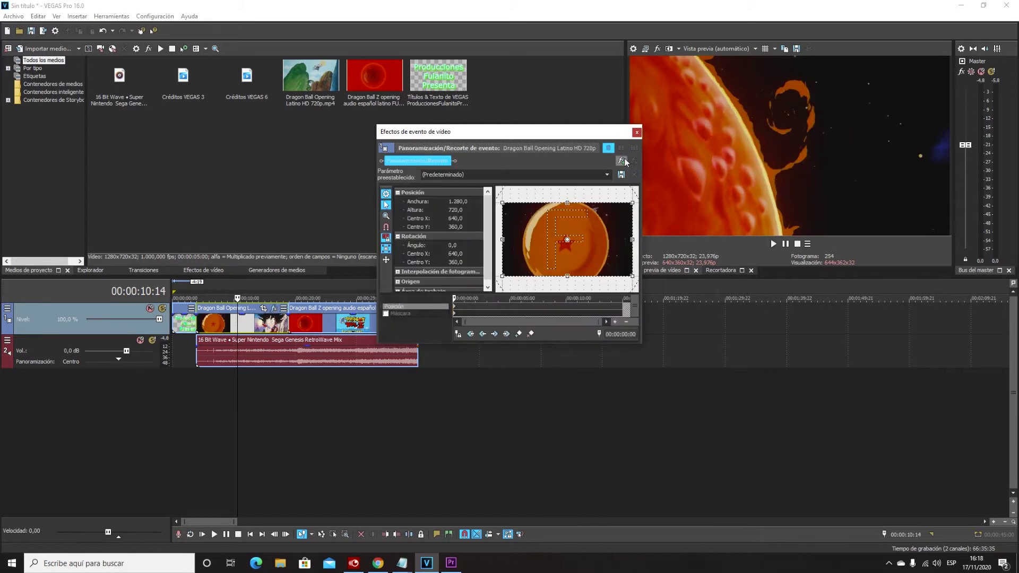
left_click(637, 132)
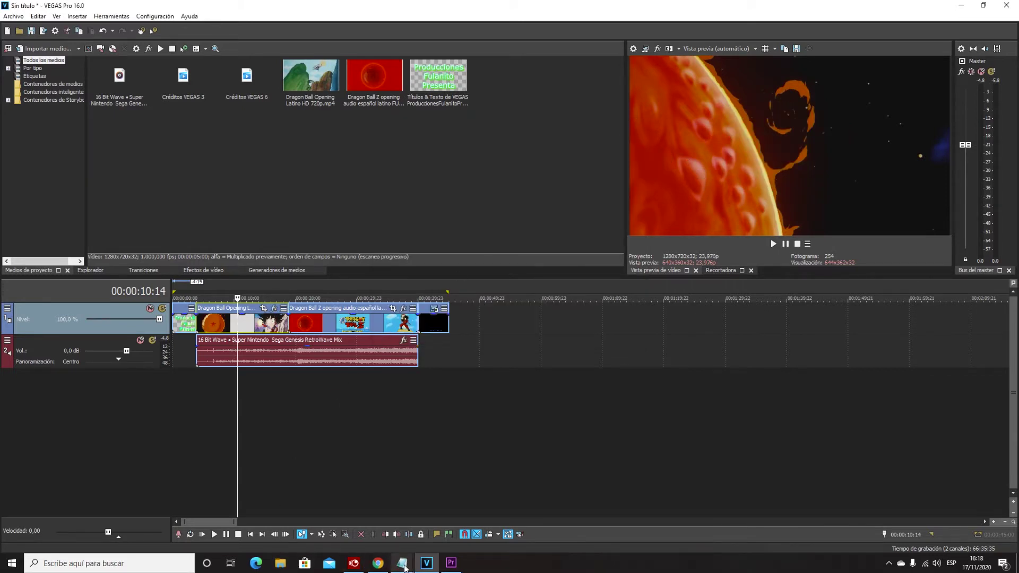
- Add the VEGAS Mirror effect to the Dragon Ball Opening clip and play it briefly, pausing on the title
left_click(274, 312)
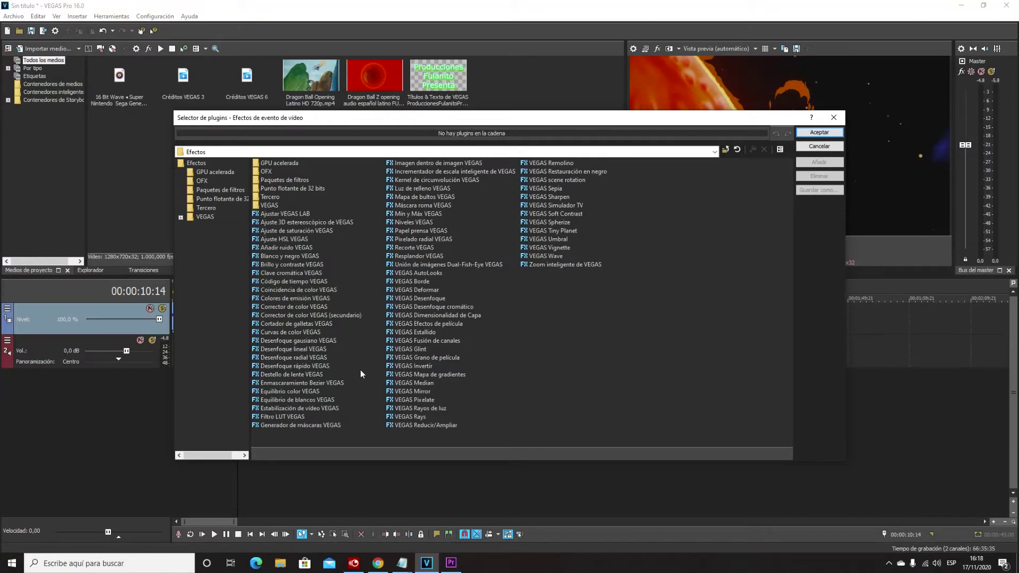
left_click(417, 390)
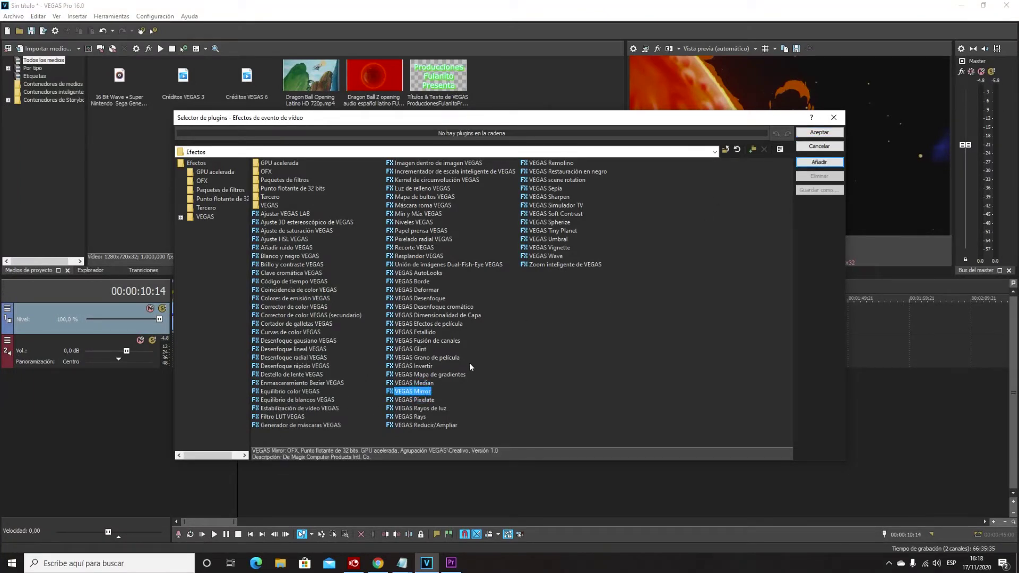
left_click(807, 133)
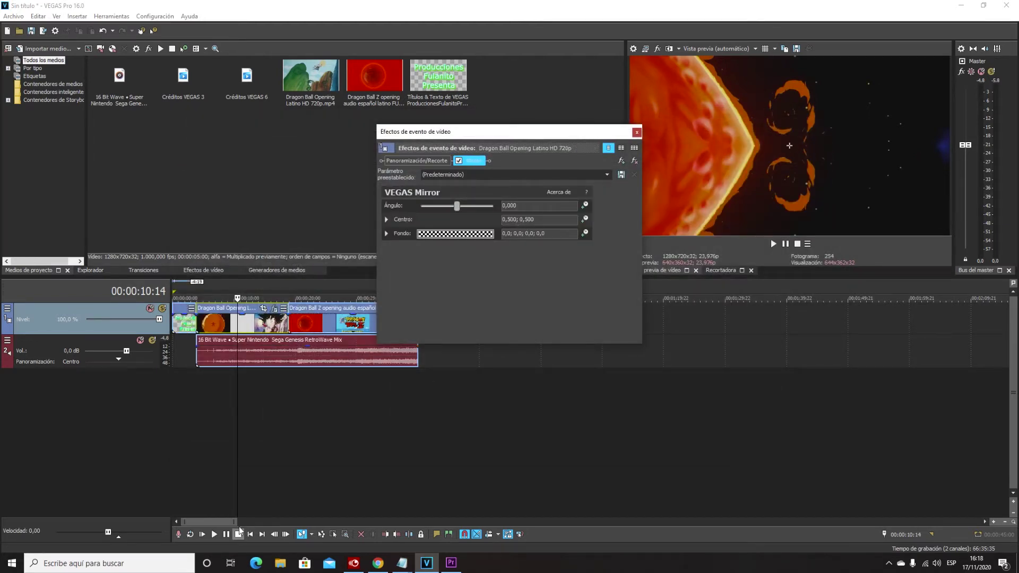
left_click(214, 534)
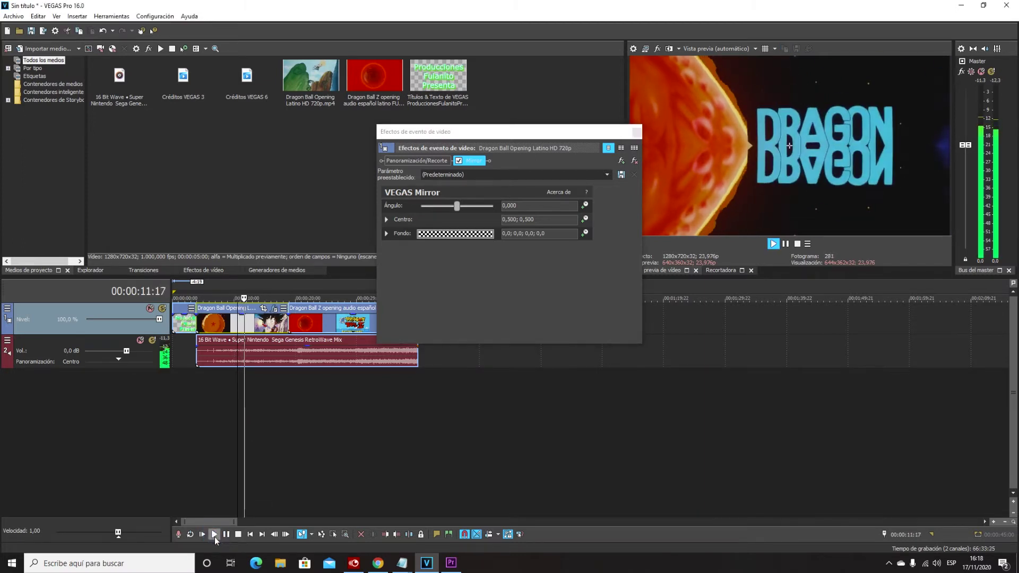
key("Return")
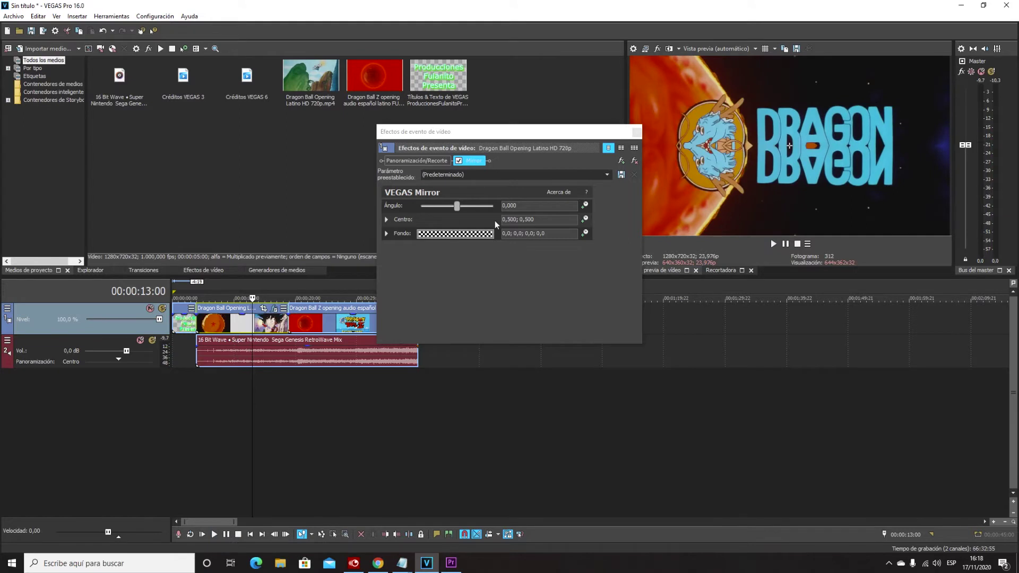
- Set the mirror angle to 90 and preview the mirrored clip
left_click_drag(458, 208, 483, 212)
left_click(528, 207)
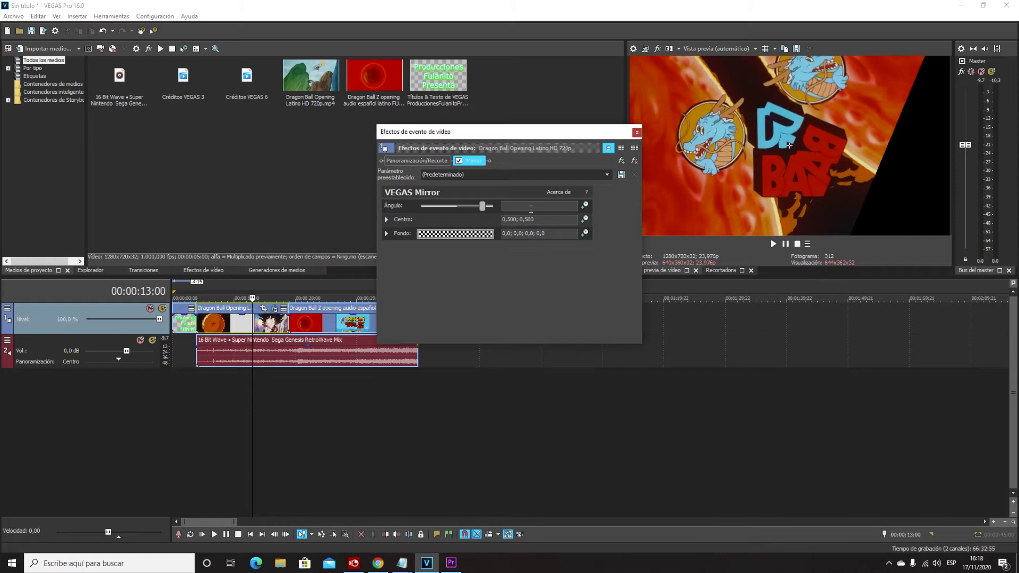
type("90")
key("Return")
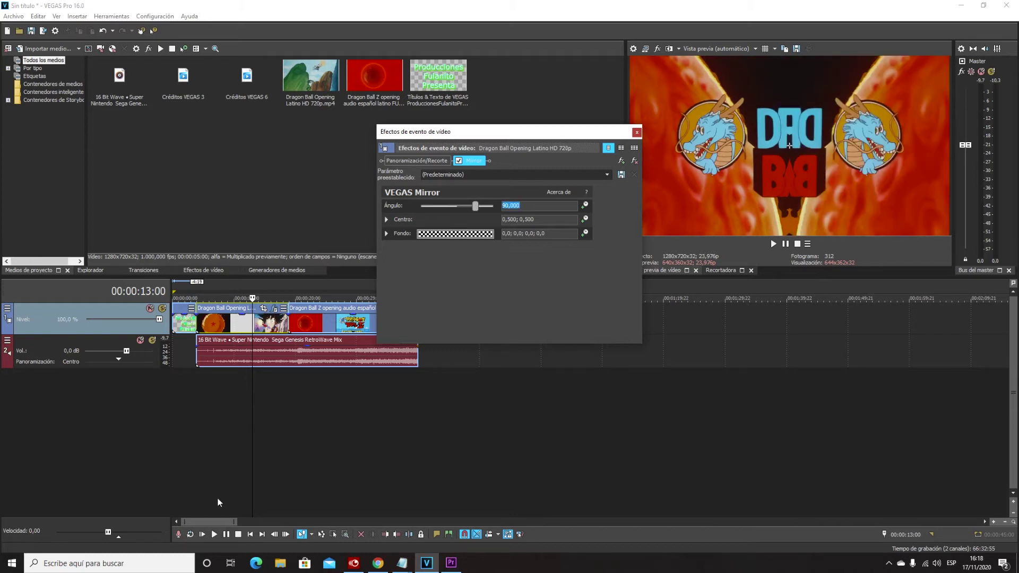
left_click(215, 535)
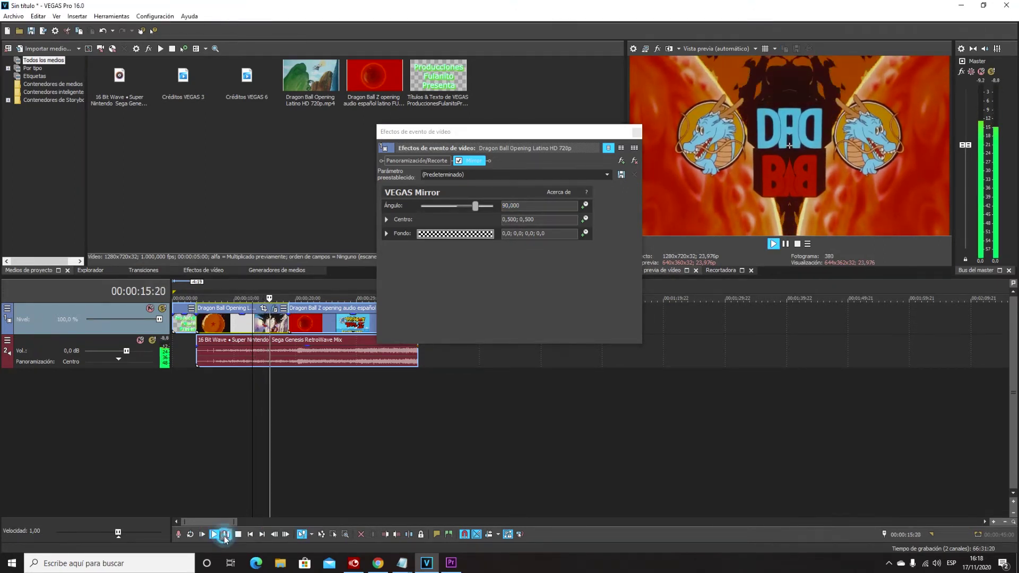
left_click(226, 535)
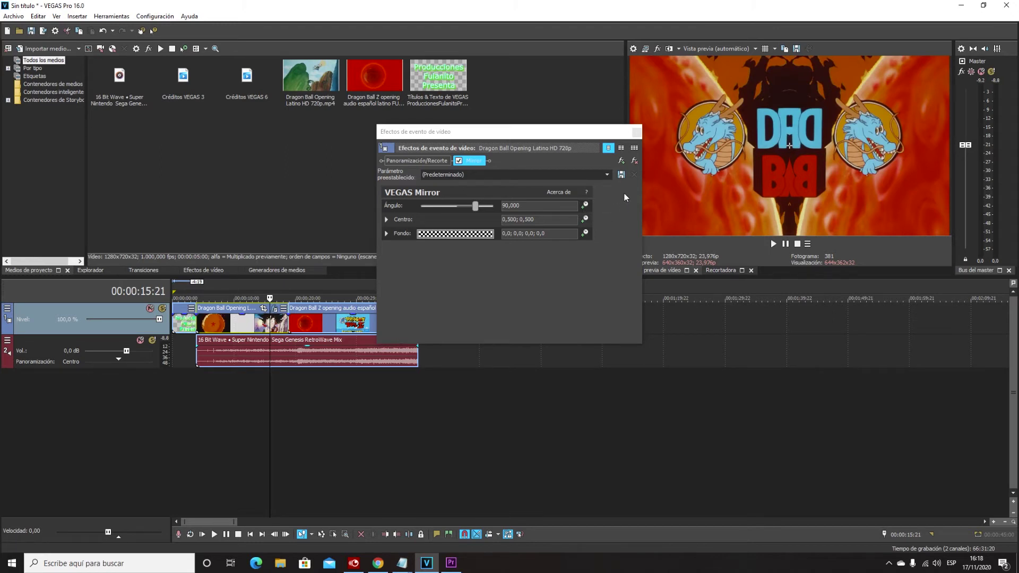
- Remove the Mirror effect from the clip and close its effect settings
left_click(615, 132)
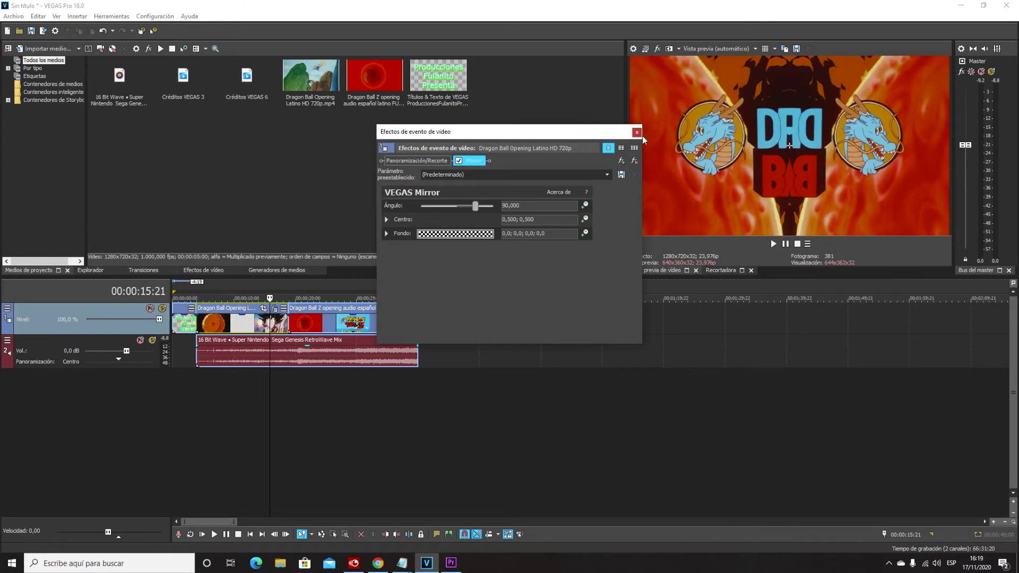
left_click(634, 161)
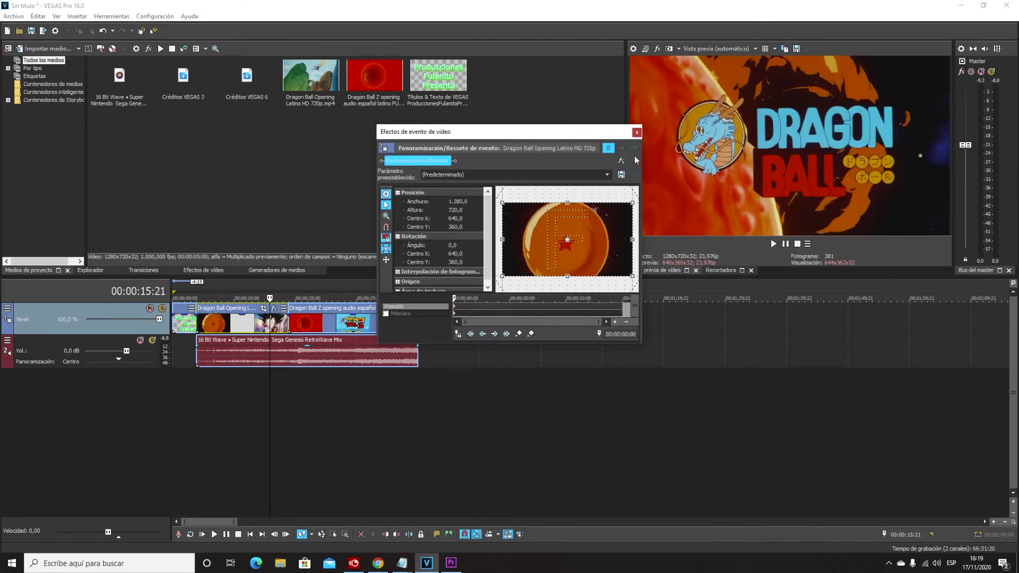
left_click(637, 132)
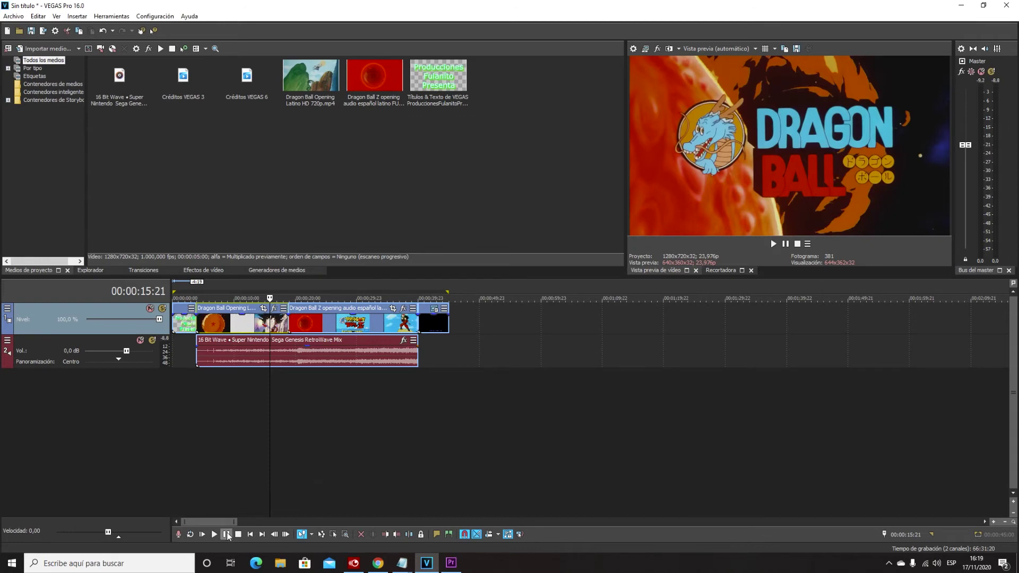
- Add the VEGAS Wave effect to the Dragon Ball Opening clip and play it forward to the landscape scene
left_click(274, 308)
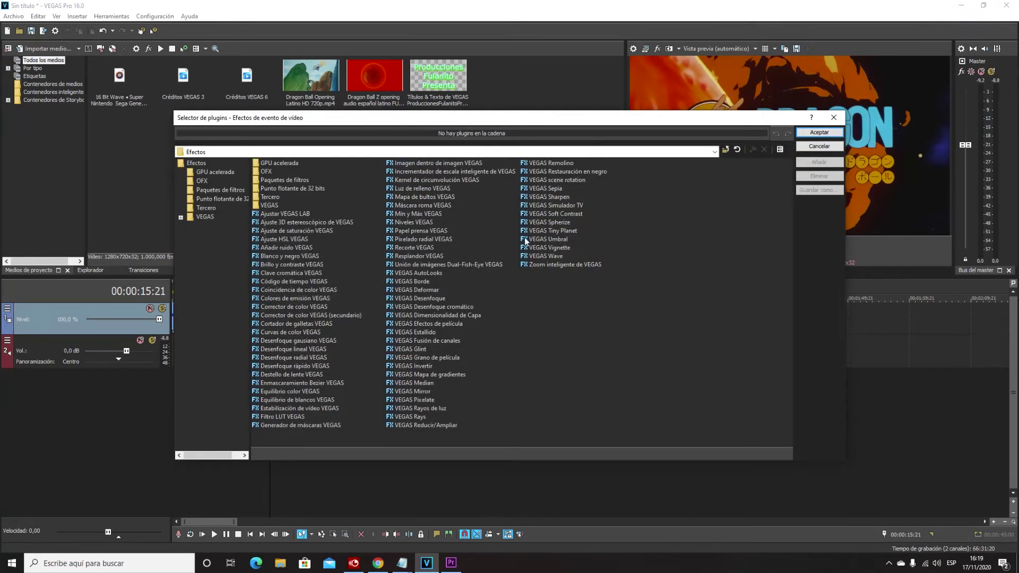
left_click(538, 256)
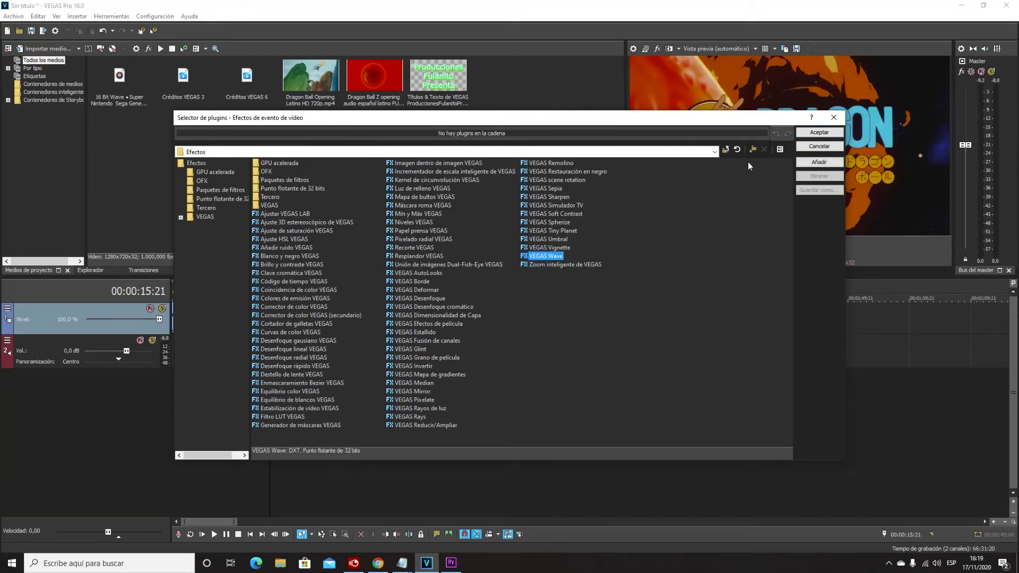
left_click(815, 137)
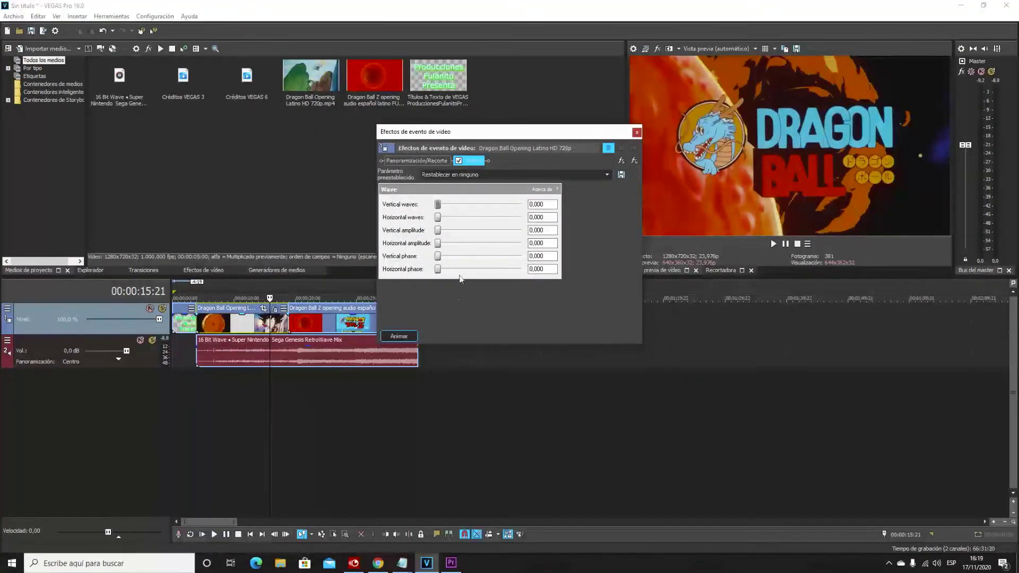
left_click(214, 534)
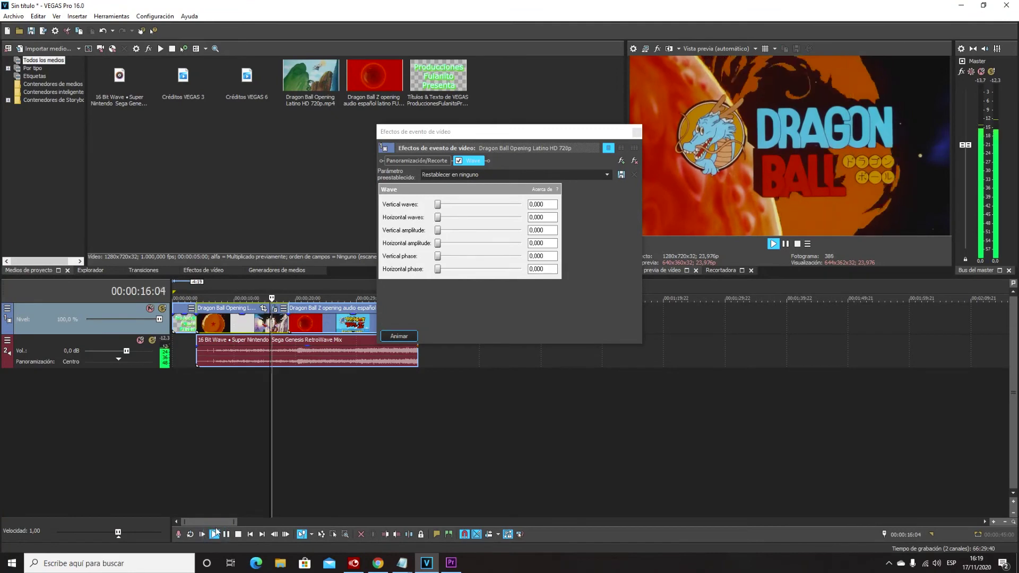
key("space")
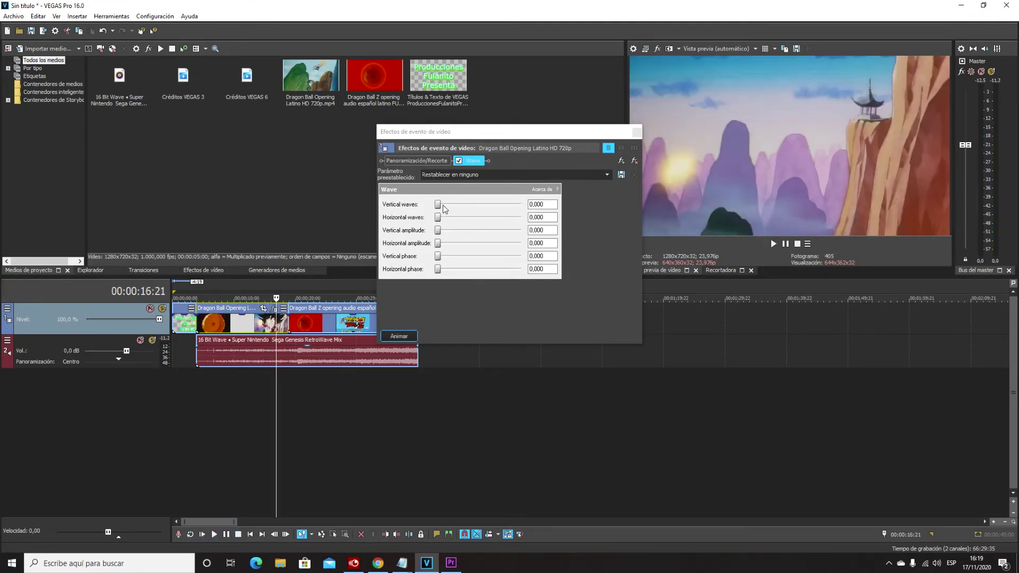
- Set the Wave effect's vertical phase to 3,291 and horizontal phase to 2,580, and preview the clip briefly
left_click_drag(438, 206, 457, 214)
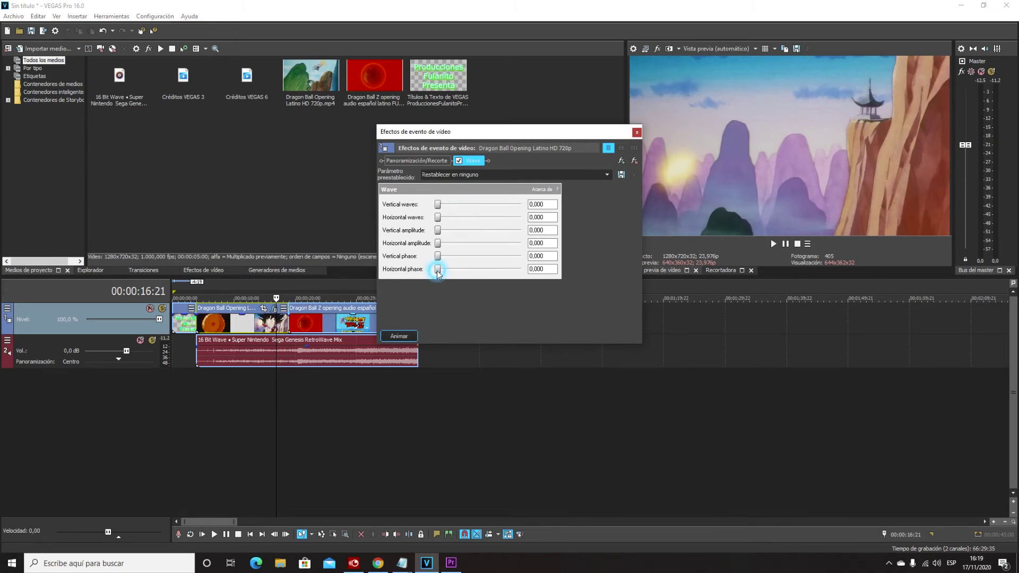
left_click_drag(483, 269, 471, 269)
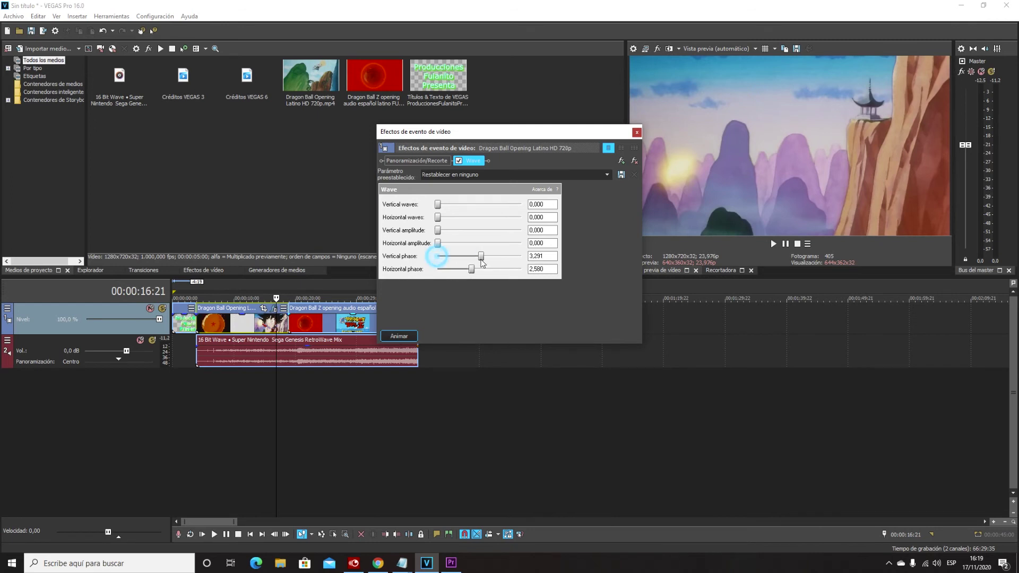
left_click(216, 535)
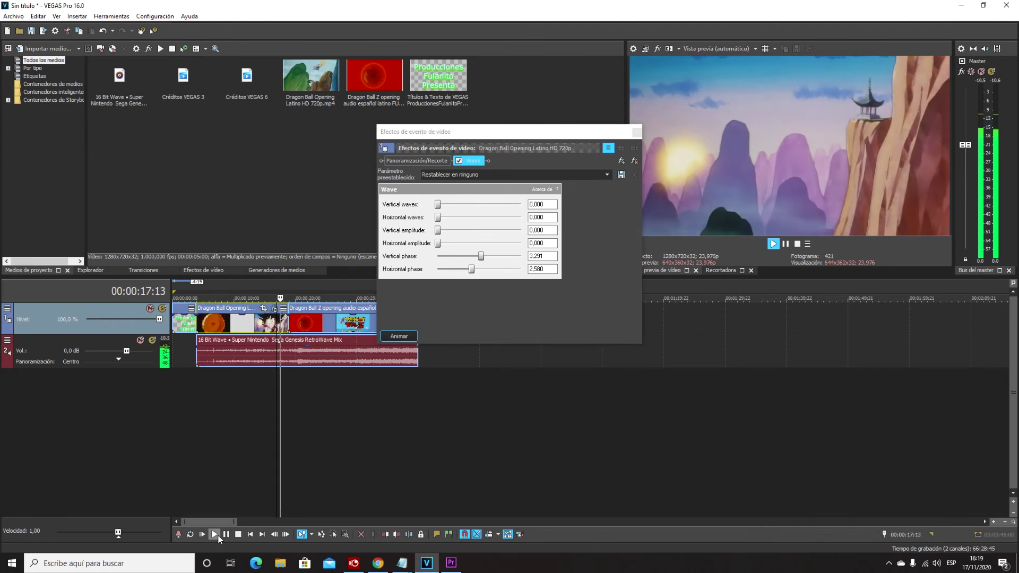
left_click(238, 534)
- Replay the landscape scene and stop playback with the playhead moved back to 00:00:09:19
left_click(212, 535)
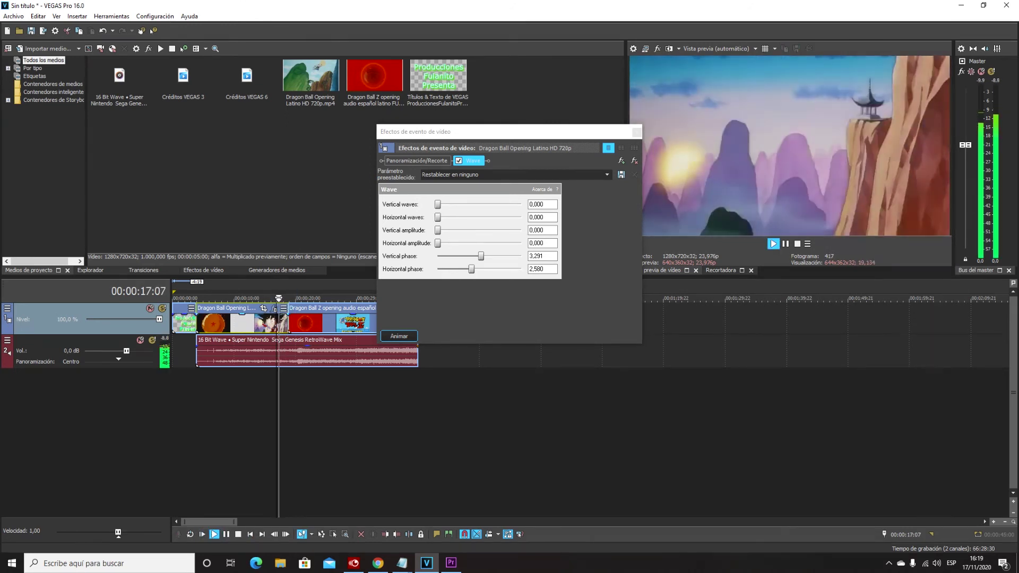
key("j")
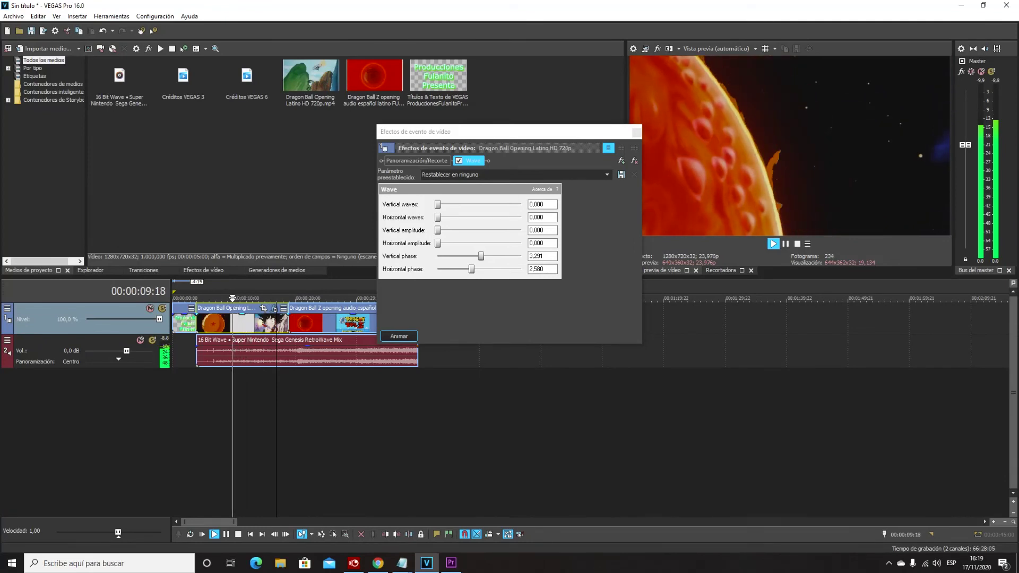
key("k")
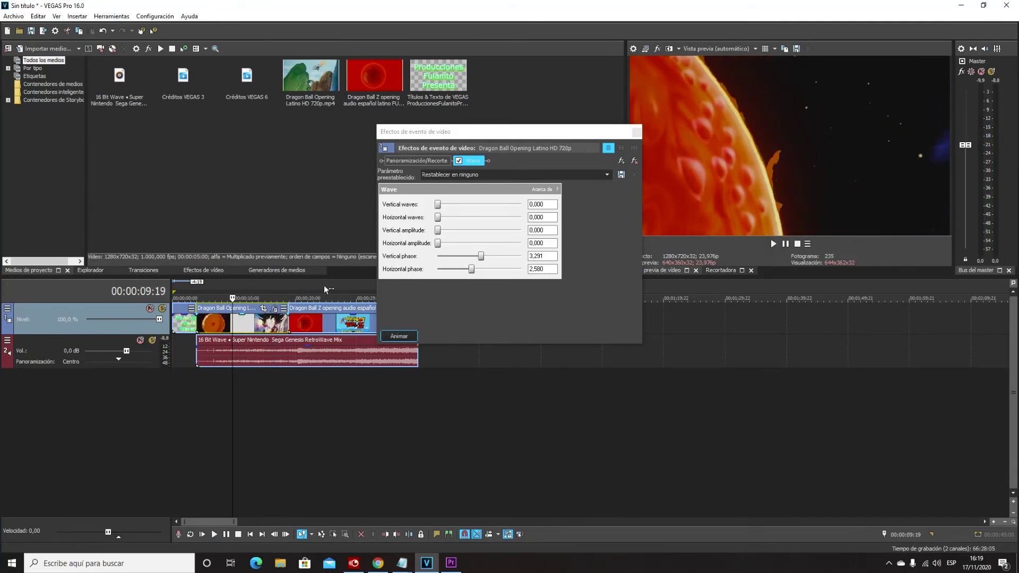
- During playback, set Wave's vertical waves to 32,000, horizontal waves to 30,280 and vertical amplitude to 0,036, close the effect settings and stop playback
left_click(213, 534)
left_click_drag(439, 209, 507, 205)
mouse_move(439, 218)
left_mouse_down()
mouse_move(516, 218)
mouse_move(448, 228)
left_mouse_up()
left_click(509, 231)
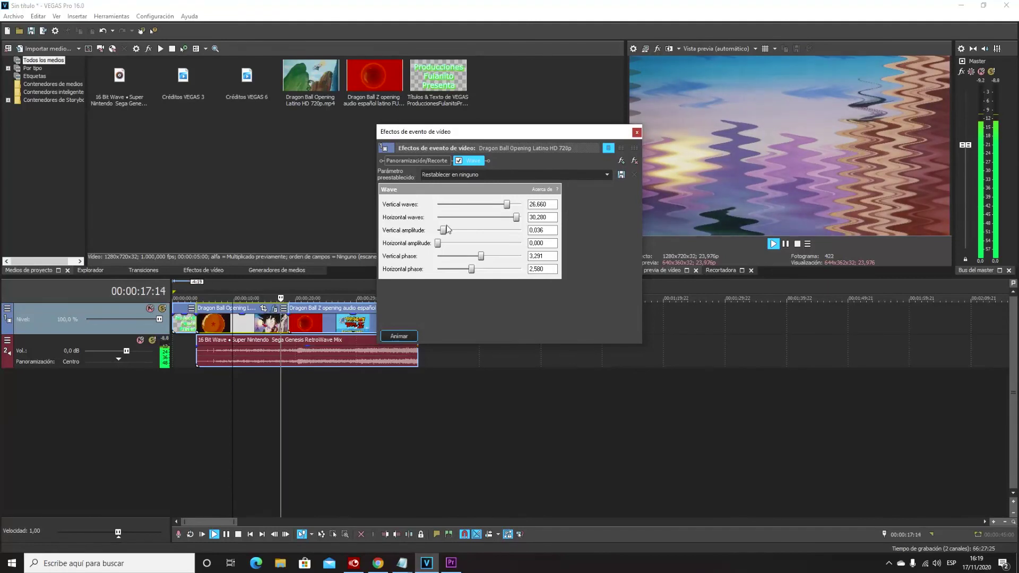
mouse_move(507, 204)
left_mouse_down()
mouse_move(411, 207)
mouse_move(522, 204)
left_mouse_up()
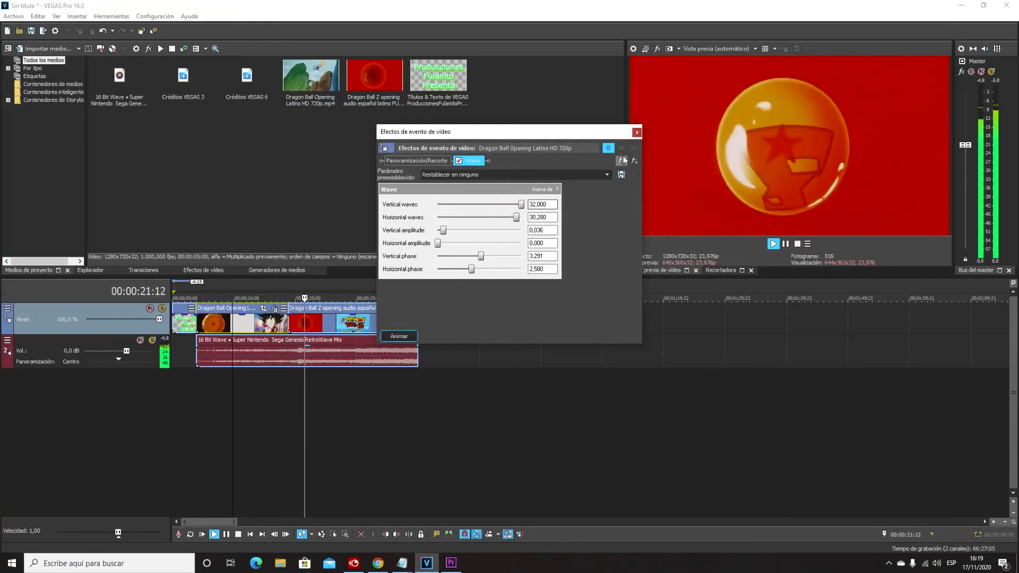
left_click(636, 132)
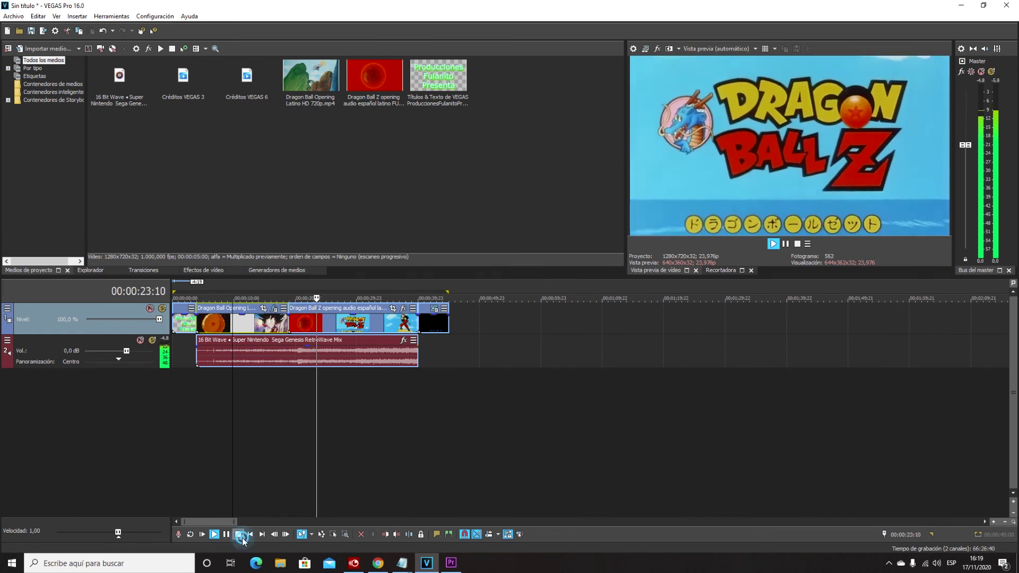
left_click(240, 535)
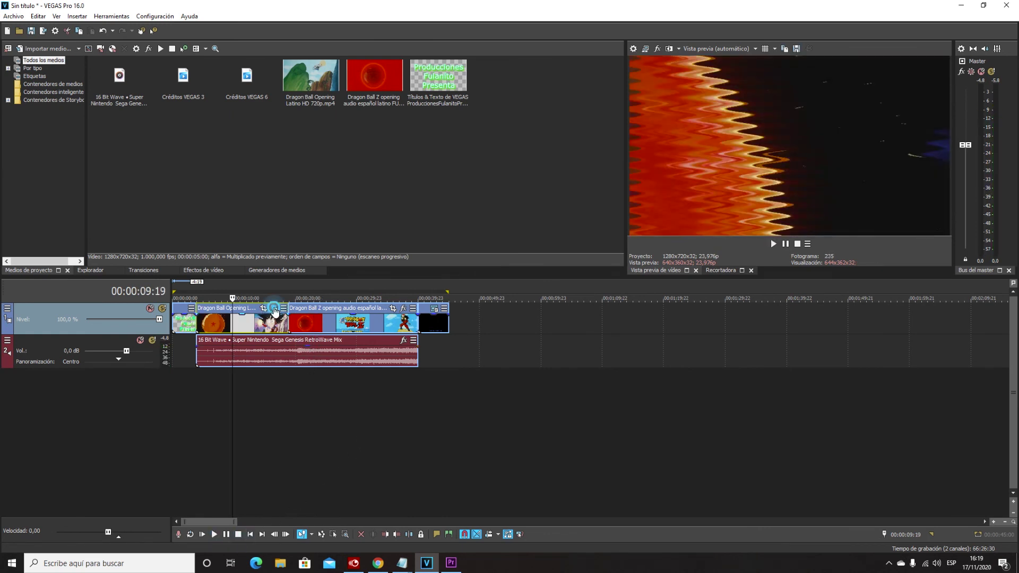
- Remove the Wave effect from the Dragon Ball Opening clip and close its effect settings
left_click(273, 308)
left_click(635, 161)
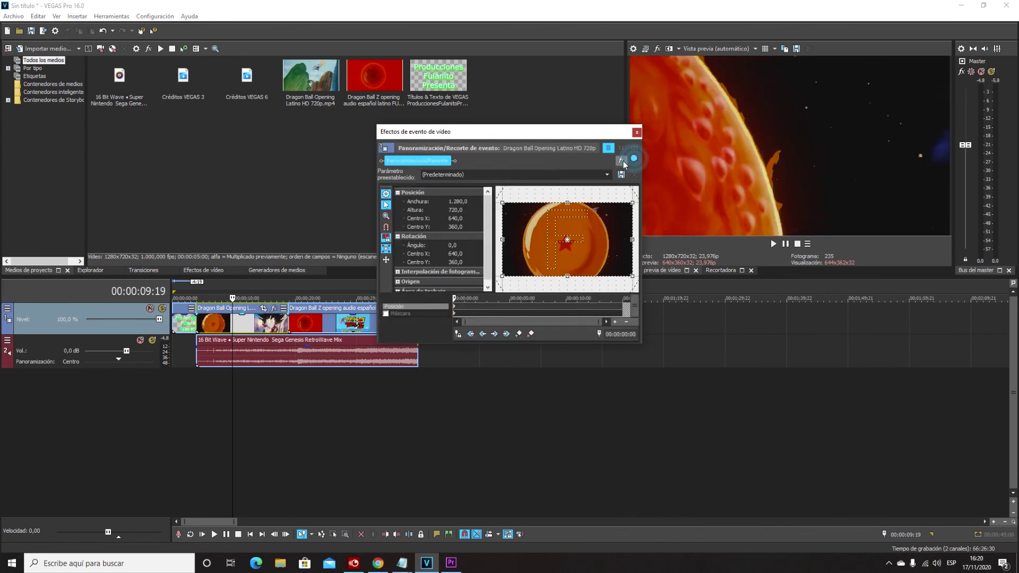
left_click(636, 132)
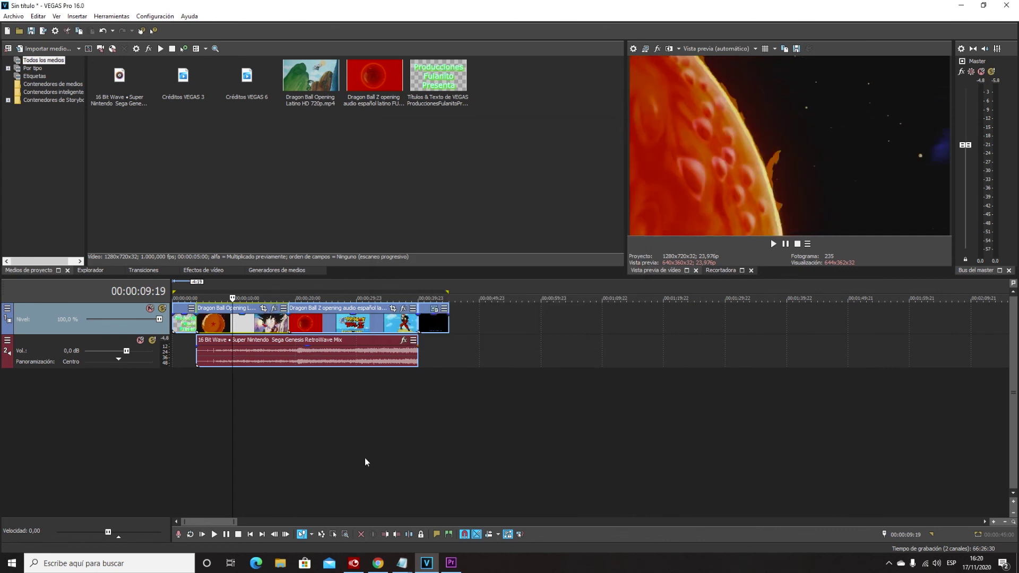